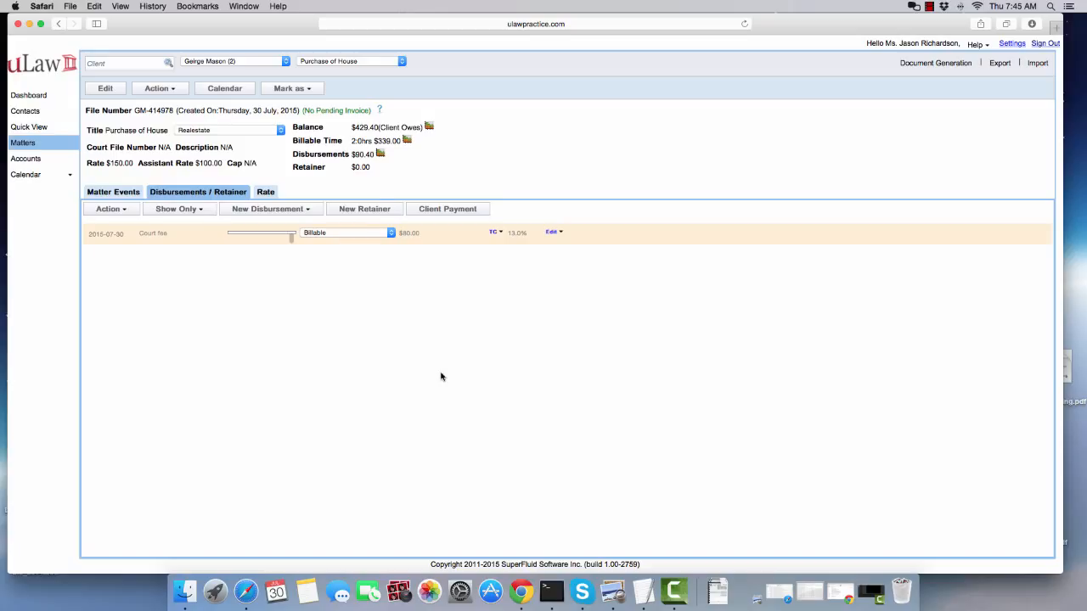
Review the matter analytics report for the Purchase of House matter
click(165, 92)
click(381, 111)
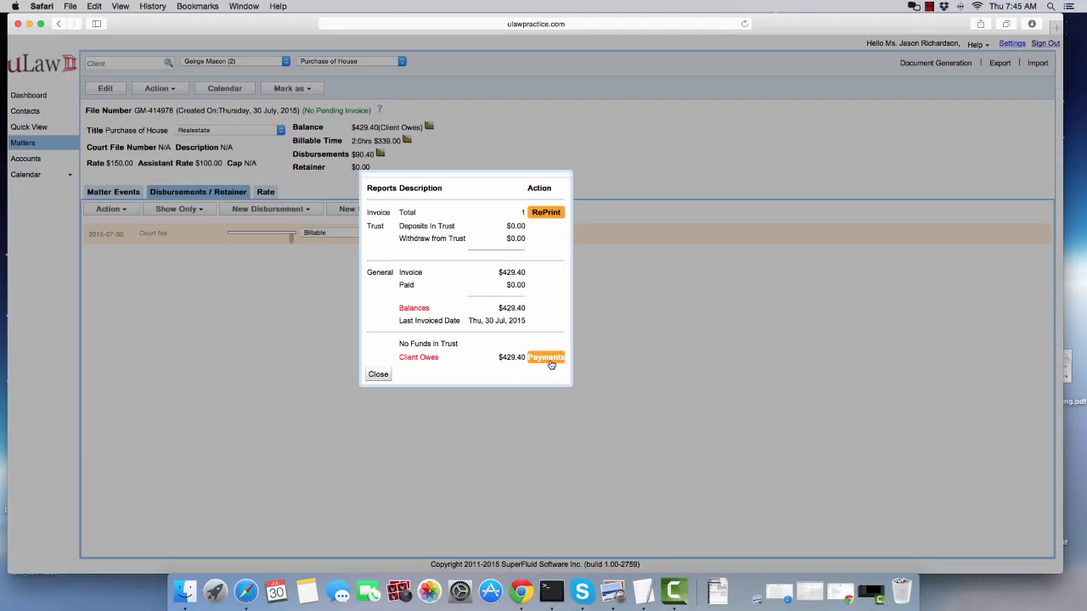
click(378, 374)
In the Speeding 80 at 60 zone matter, add and save an Inital Client Meeting event with 1:00 of billable time
click(335, 62)
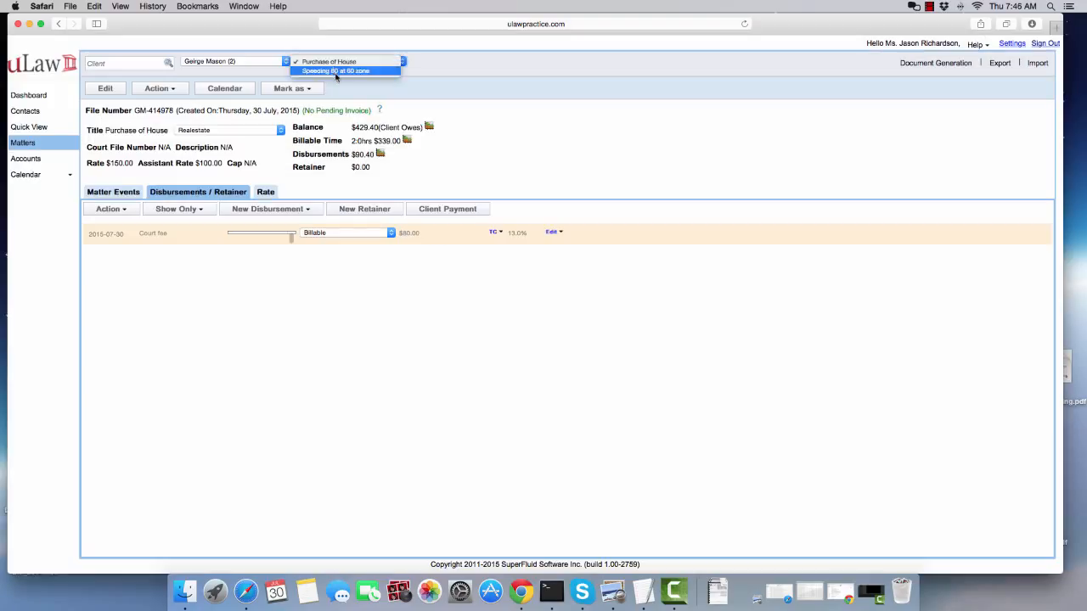
click(336, 73)
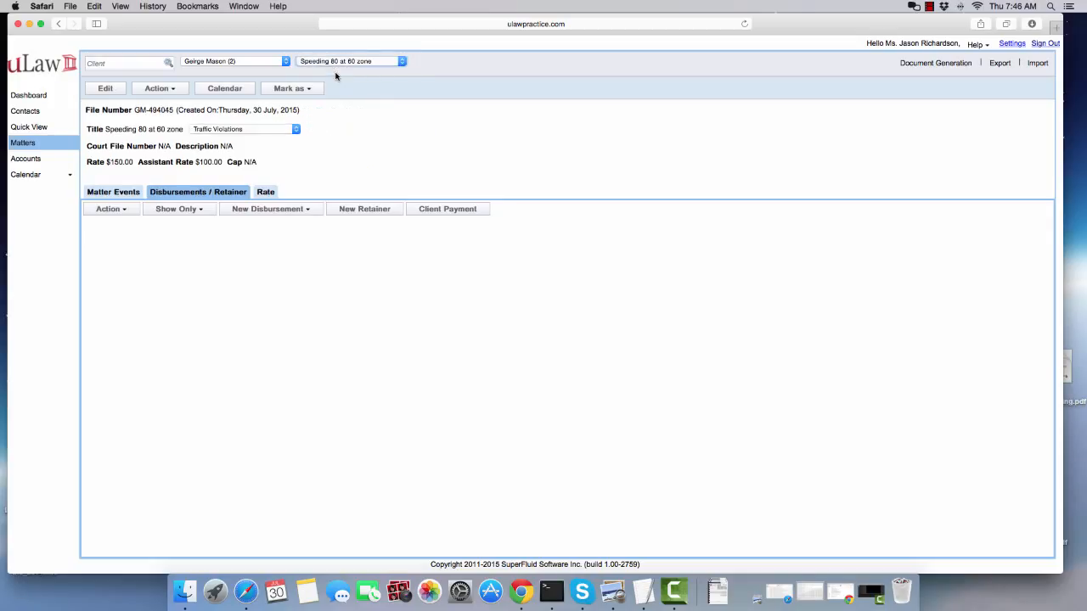
click(132, 194)
click(209, 236)
text(Ini)
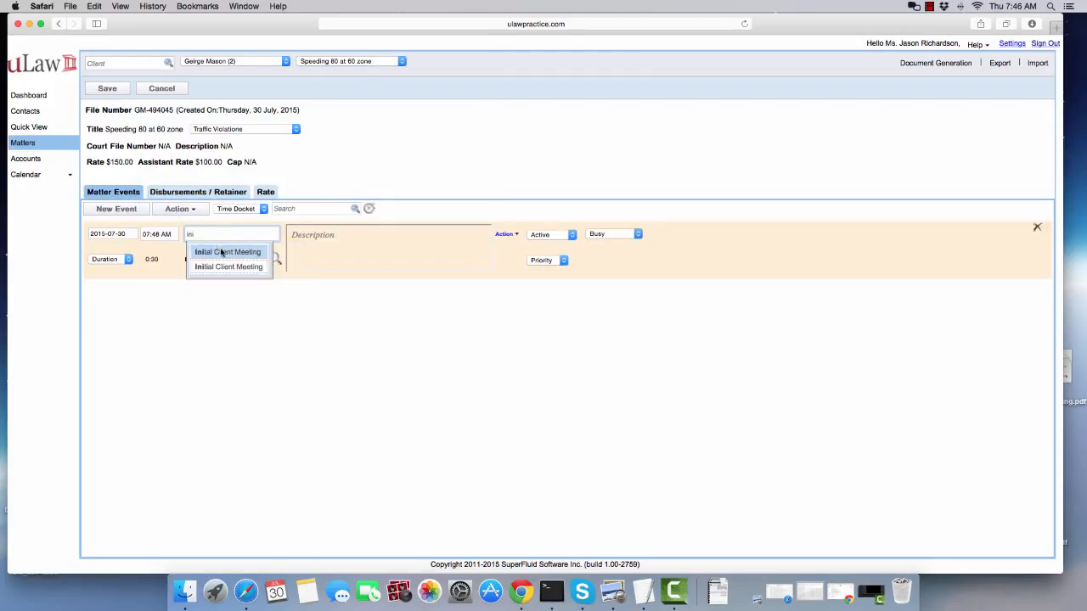
click(221, 250)
click(238, 259)
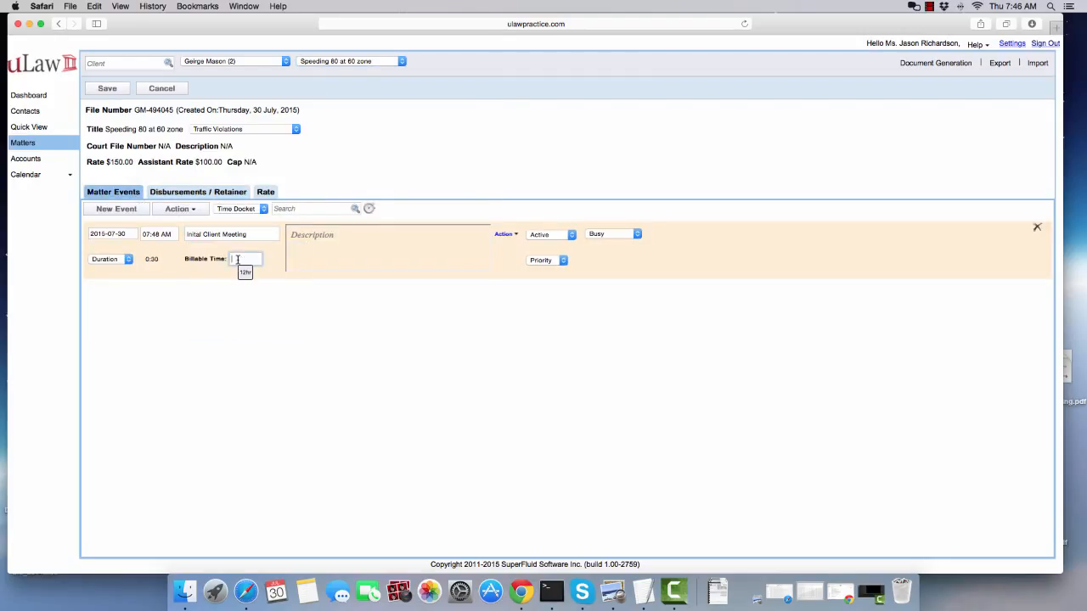
text(1:00)
click(214, 363)
click(107, 89)
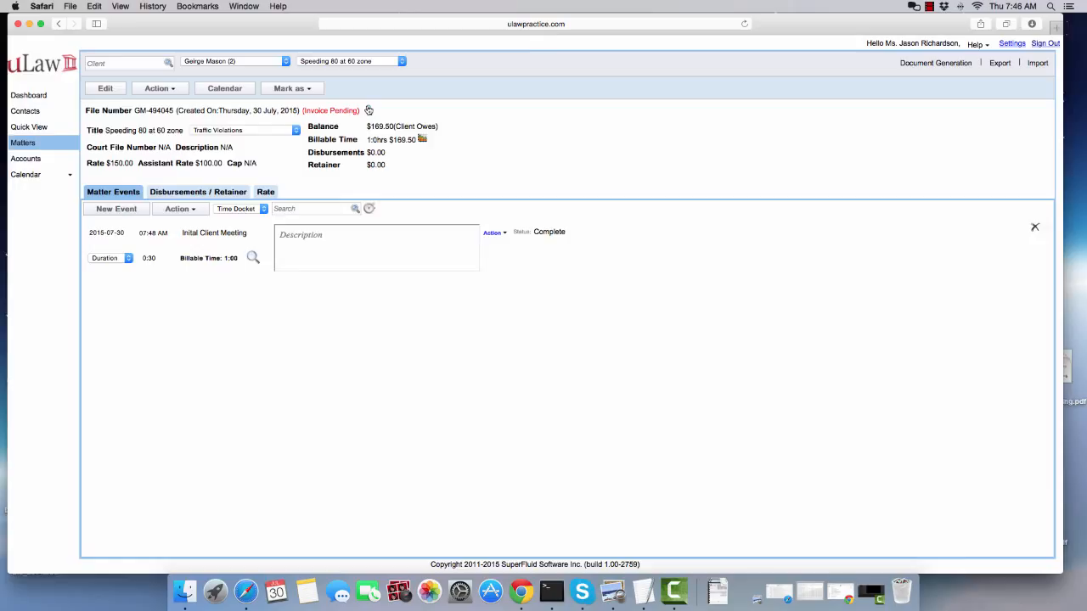
Review the speeding matter's analytics report, open its disbursements and retainers, and check the report again
click(368, 110)
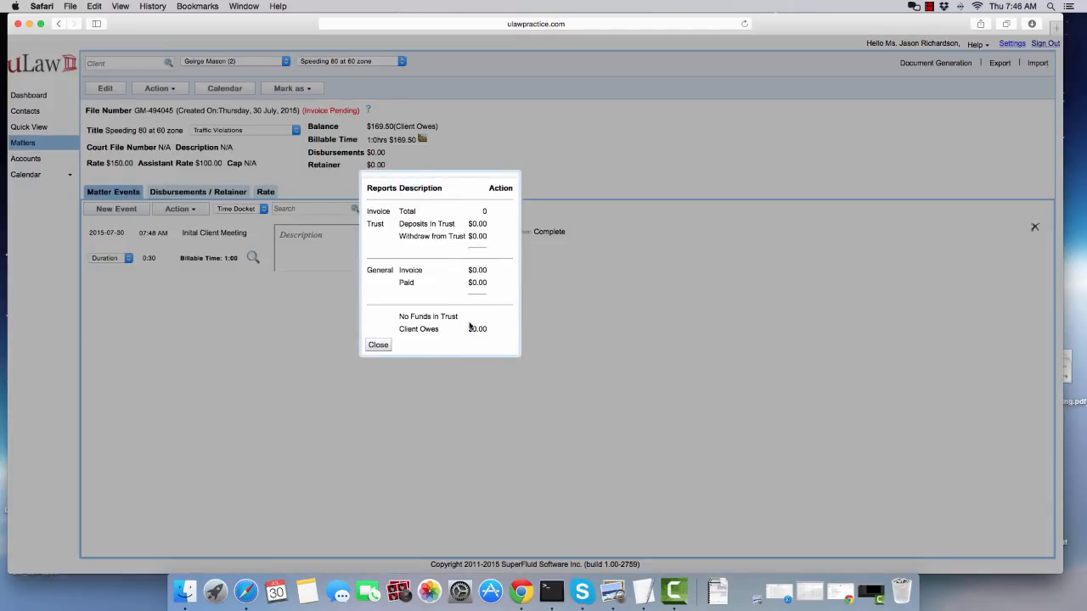
click(379, 345)
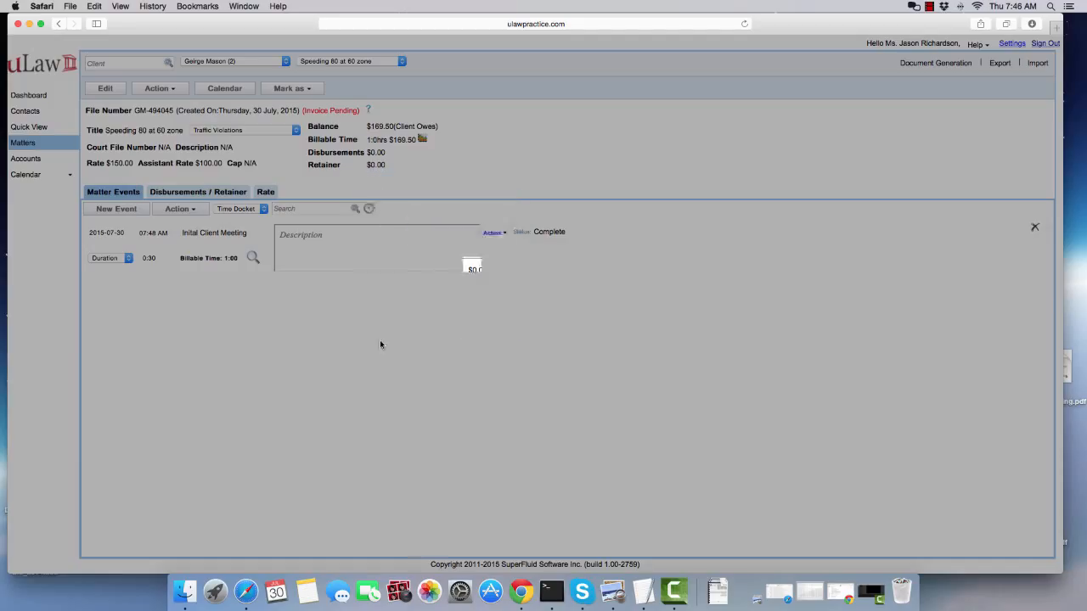
click(227, 192)
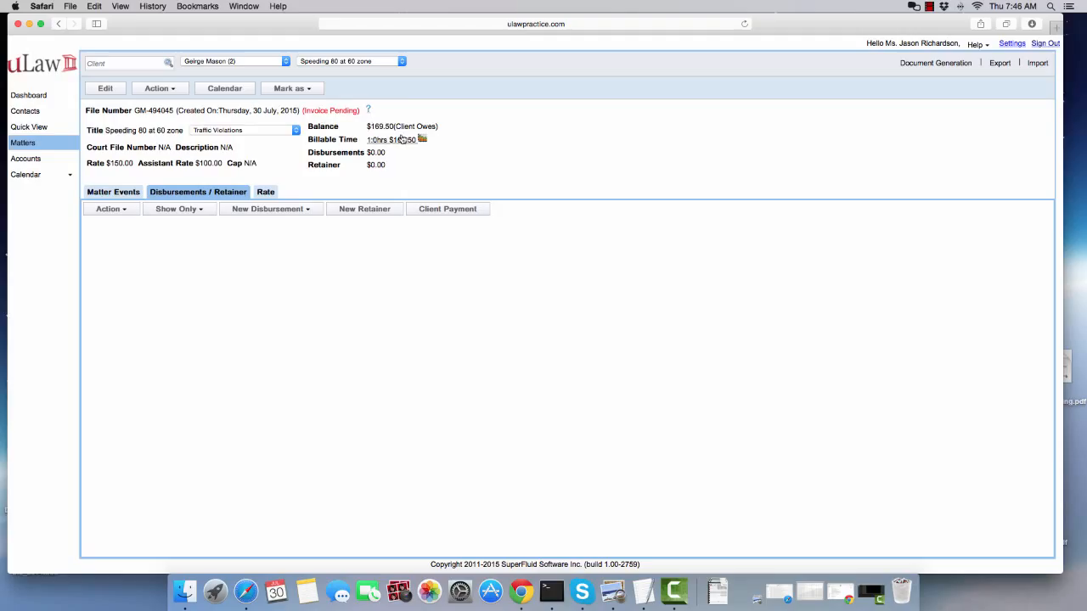
click(369, 110)
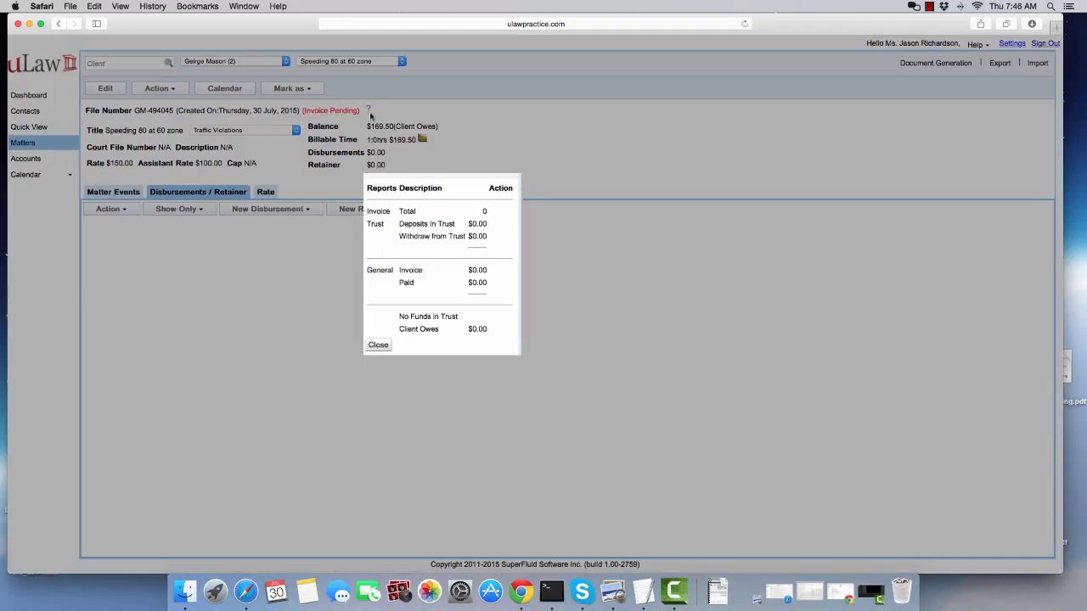
click(377, 345)
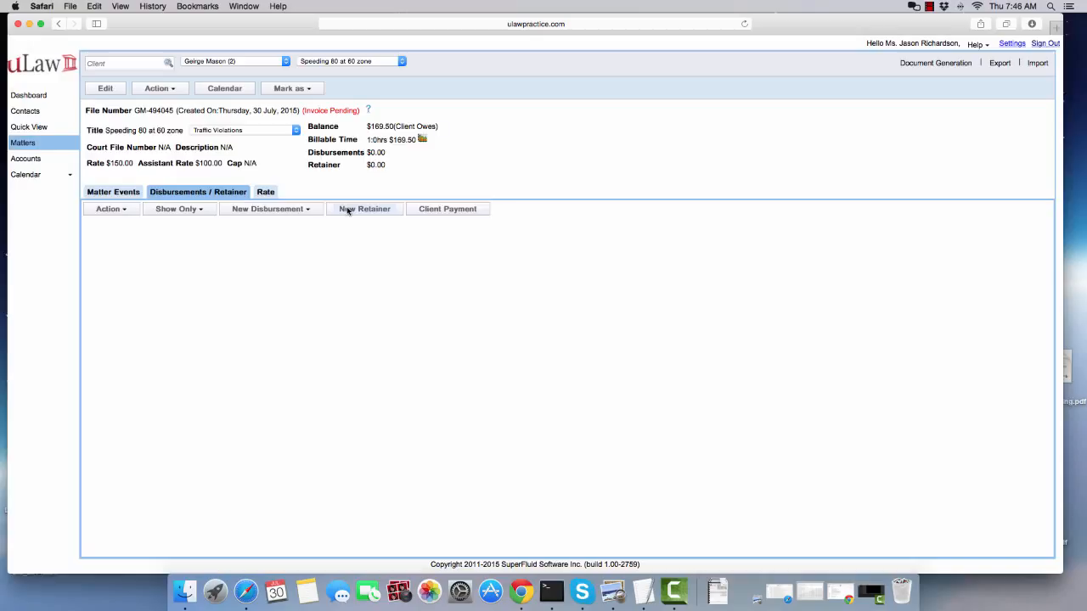
Start a new $200 retainer and allocate the full amount to Speeding 80 at 60 zone, leaving Purchase of House at $0
click(347, 210)
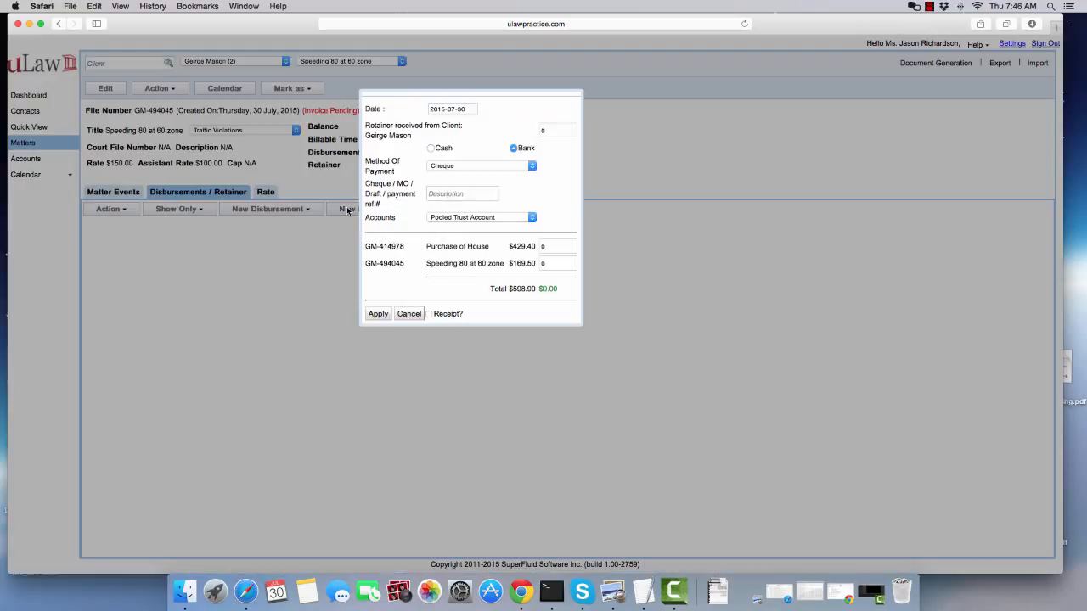
click(544, 132)
text(200)
click(550, 226)
triple_click(548, 246)
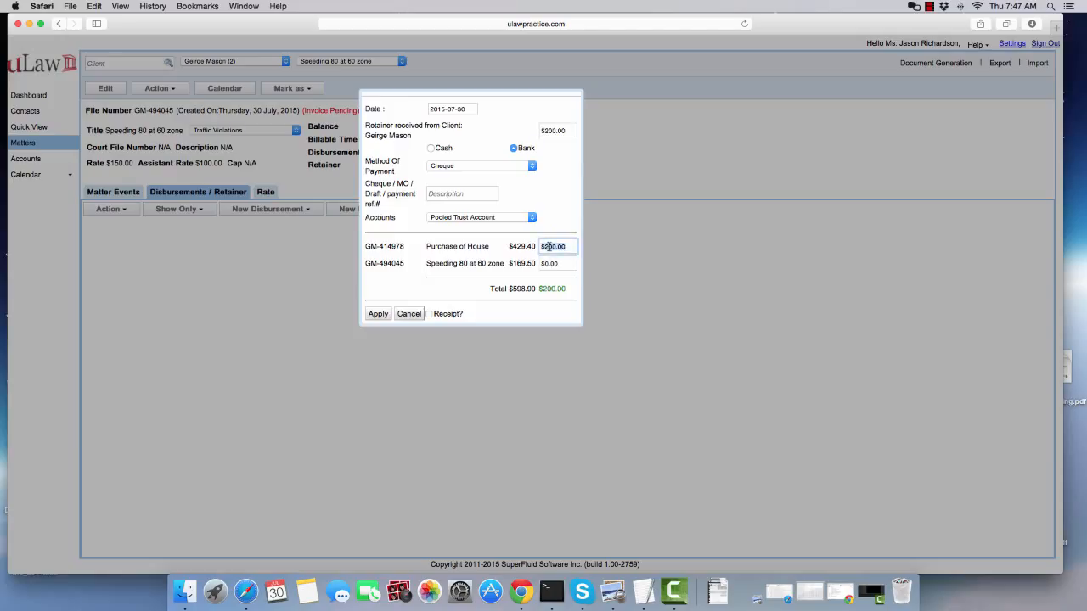
key(BackSpace)
click(548, 264)
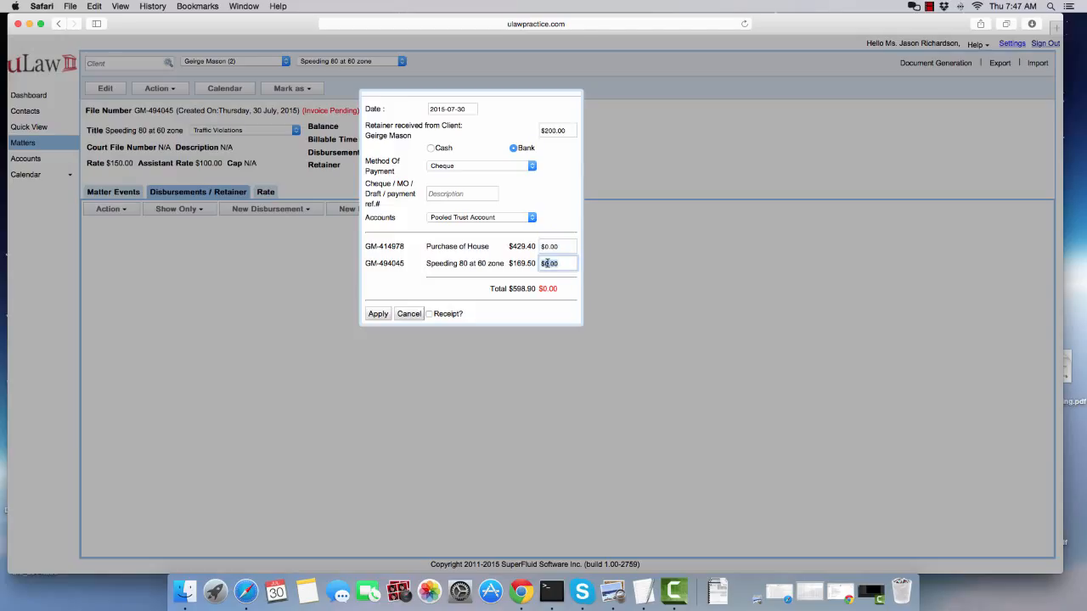
text(200)
click(482, 315)
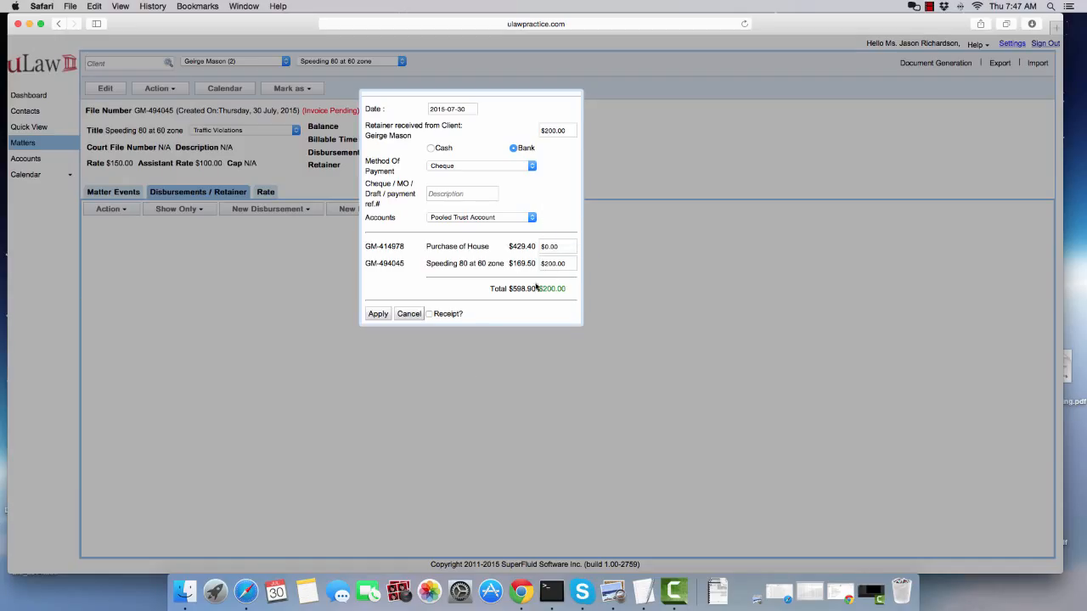
Fill in the cheque payment reference and apply the retainer to the Pooled Trust Account
click(376, 314)
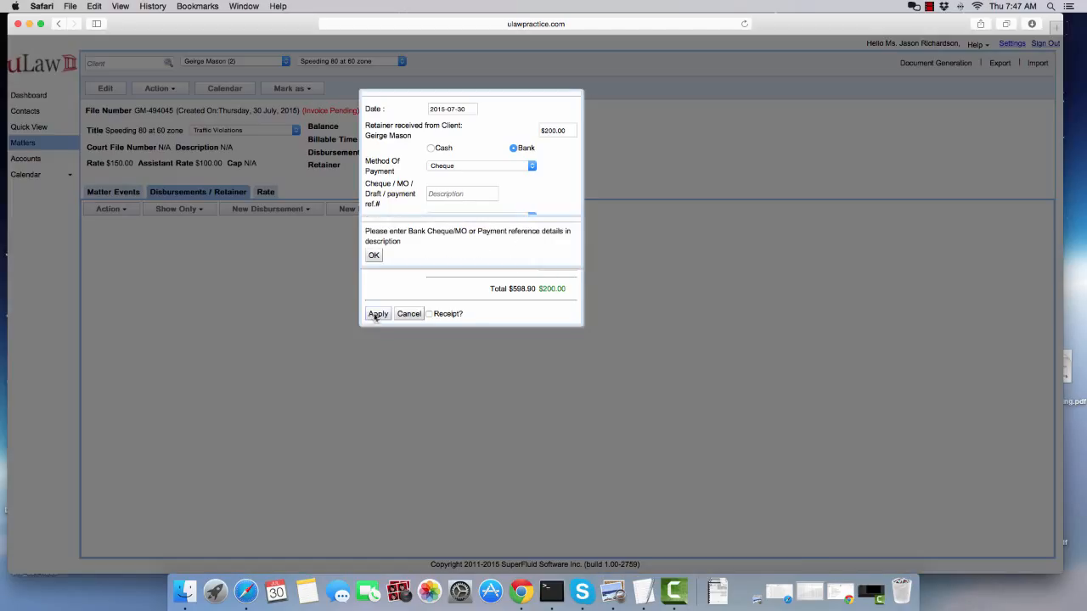
click(374, 255)
click(430, 194)
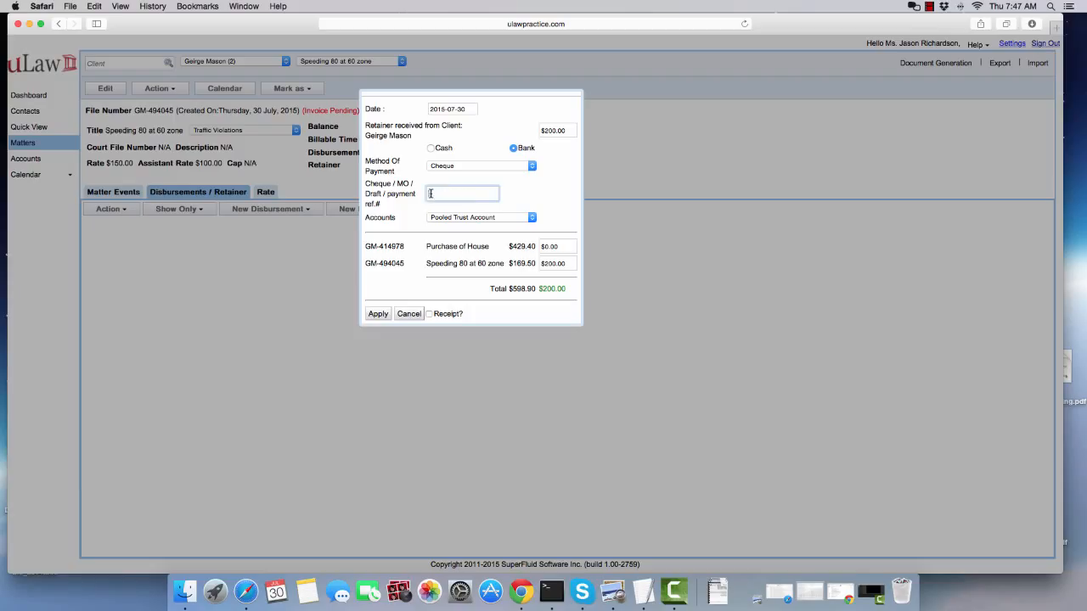
click(373, 313)
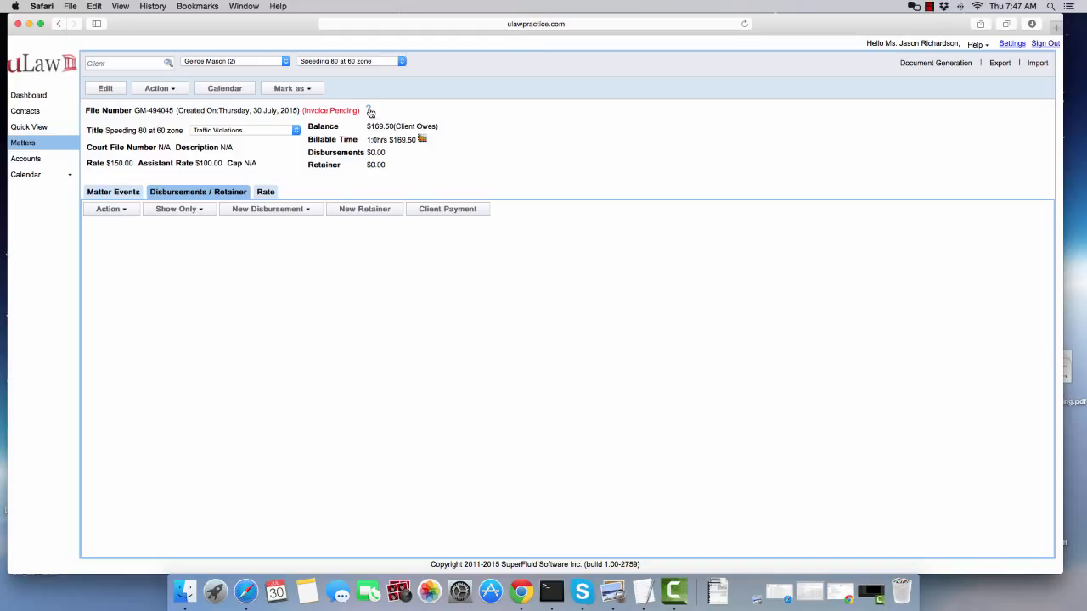
Check the speeding matter's trust figures in its analytics report and return to its matter events
click(370, 111)
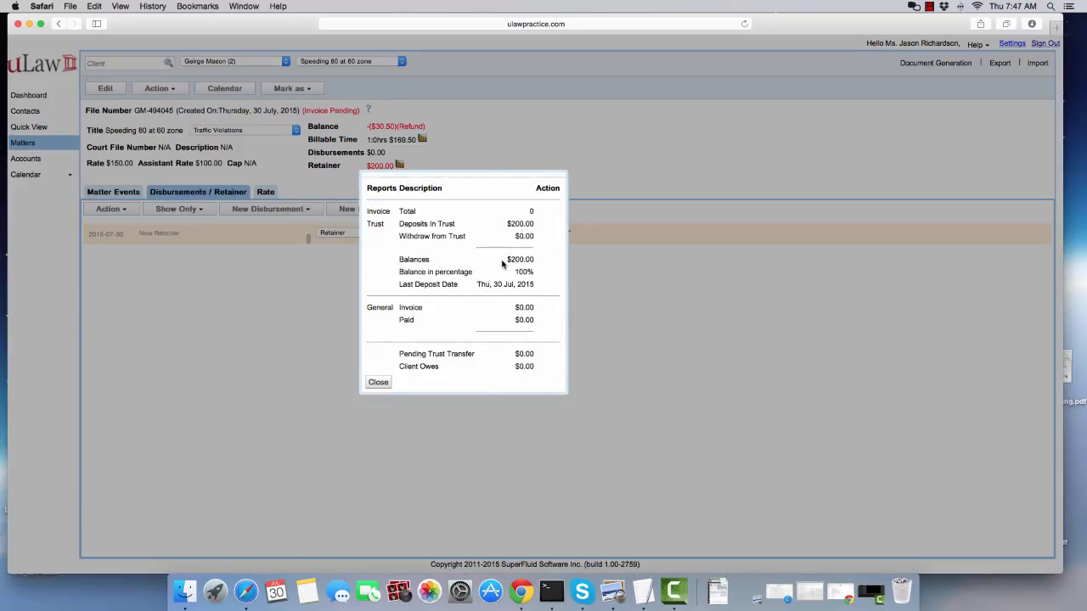
click(374, 382)
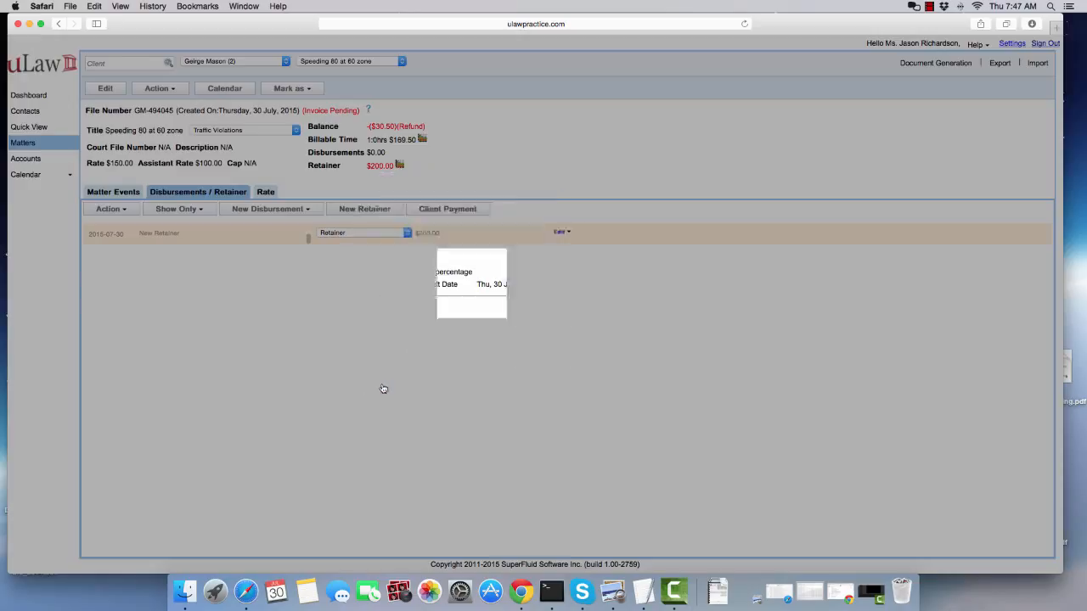
click(105, 193)
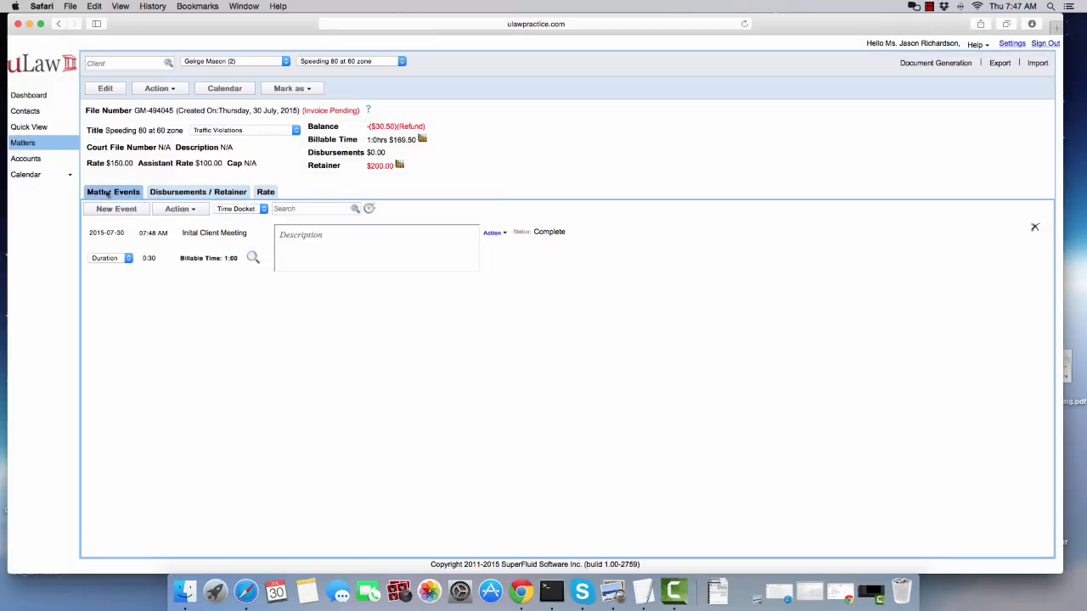
Switch to the Purchase of House matter, show its disbursements and retainers, and examine its analytics report
click(336, 61)
click(335, 61)
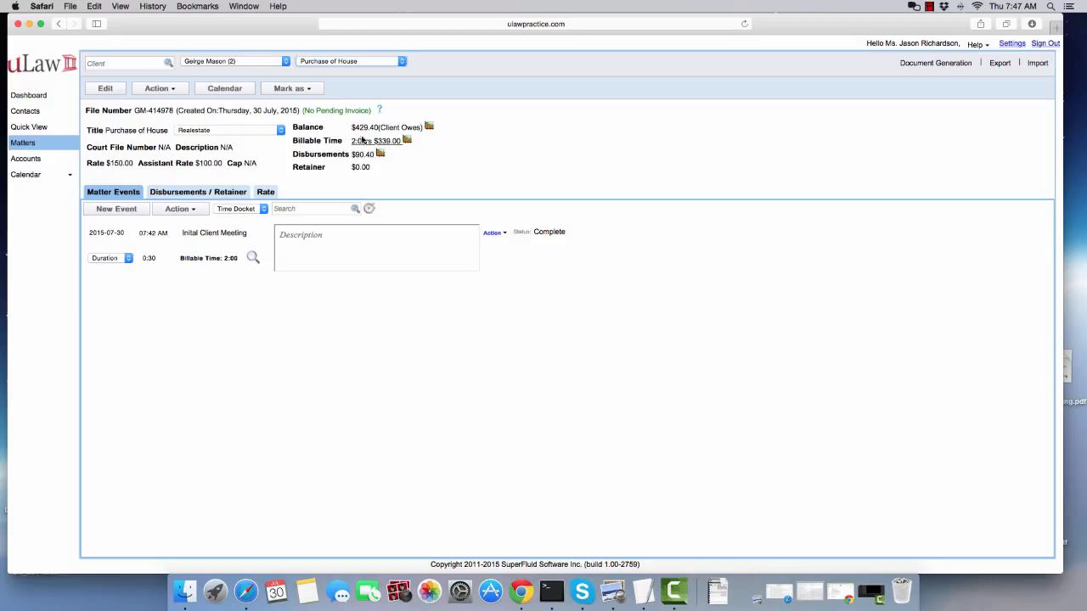
click(231, 194)
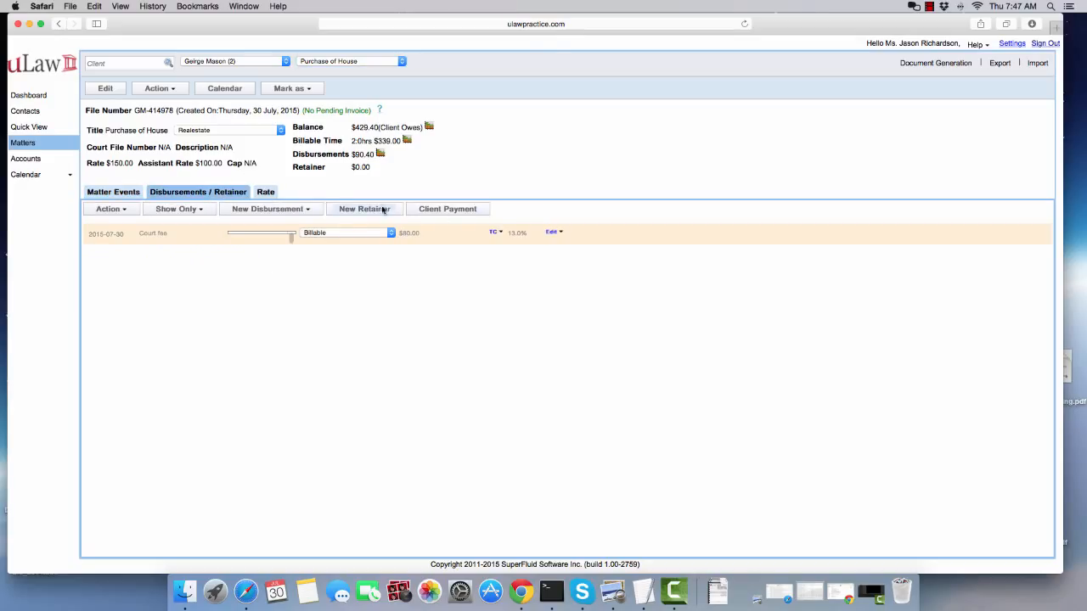
click(380, 113)
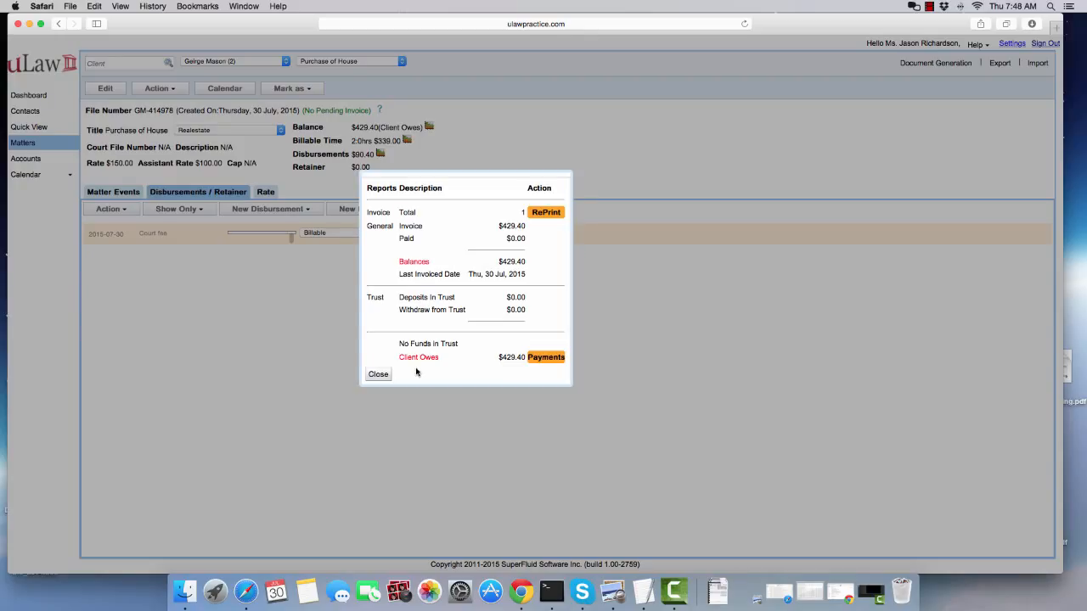
Record a $200 cash payment from the client into Petty Cash, allocated to Purchase of House
click(548, 357)
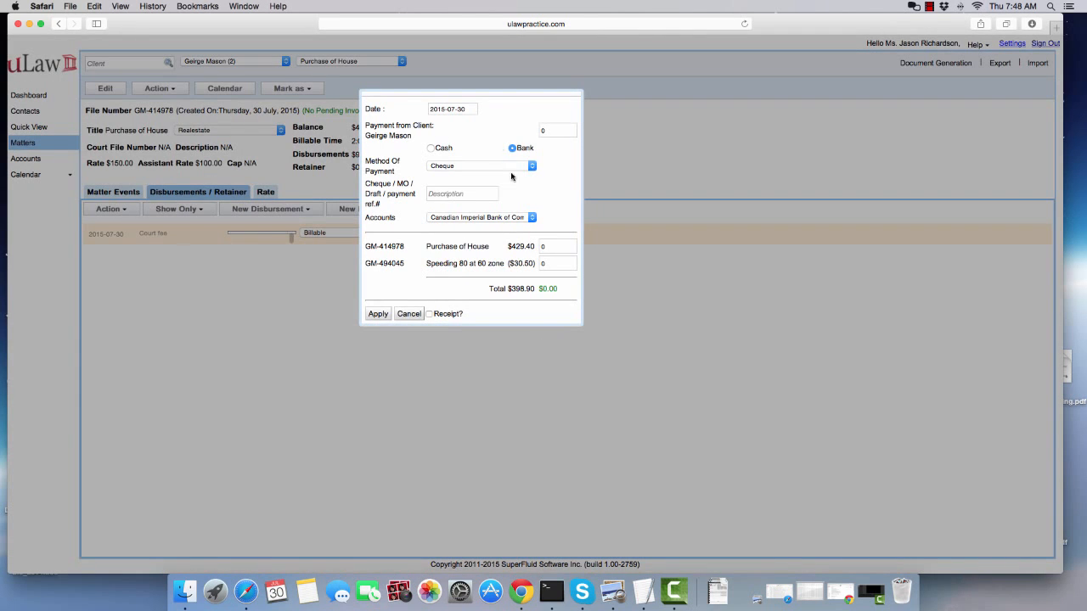
click(547, 131)
text(200)
click(564, 204)
click(431, 148)
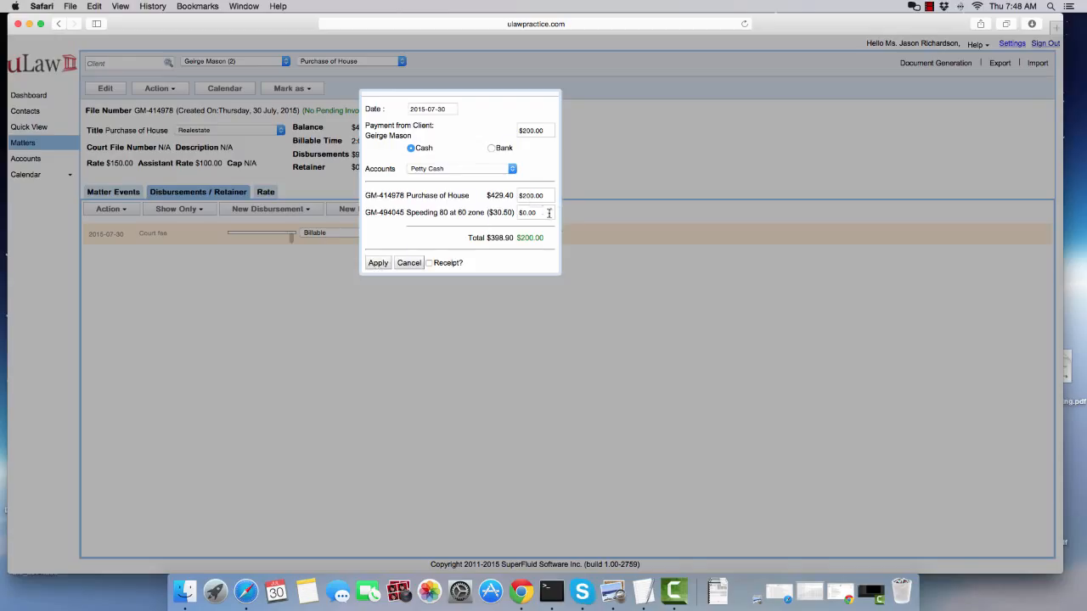
click(376, 264)
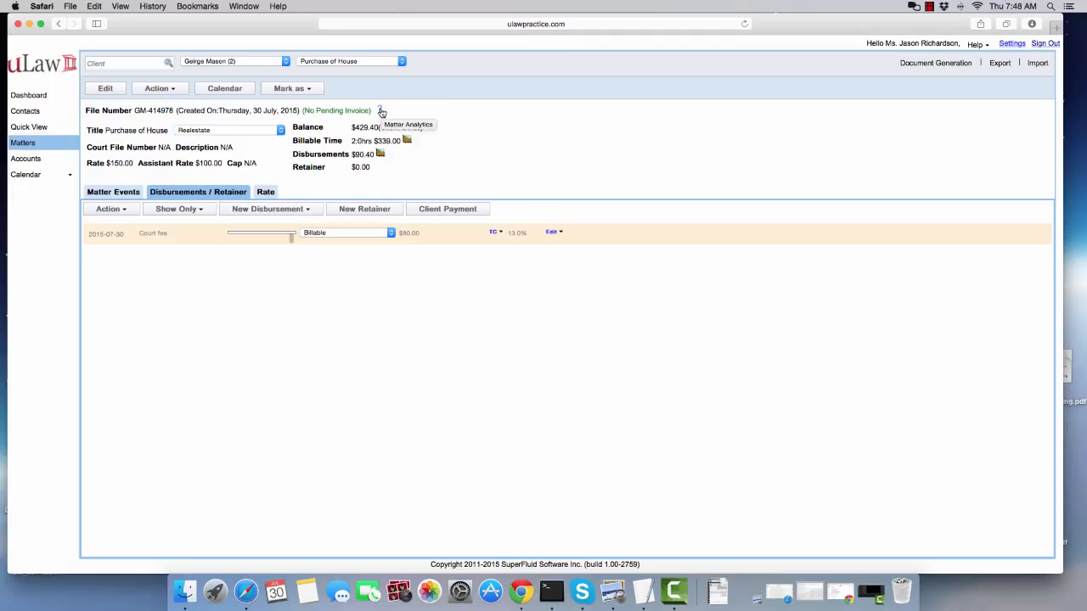
Check the paid amount and remaining balance in the Purchase of House analytics report
click(439, 213)
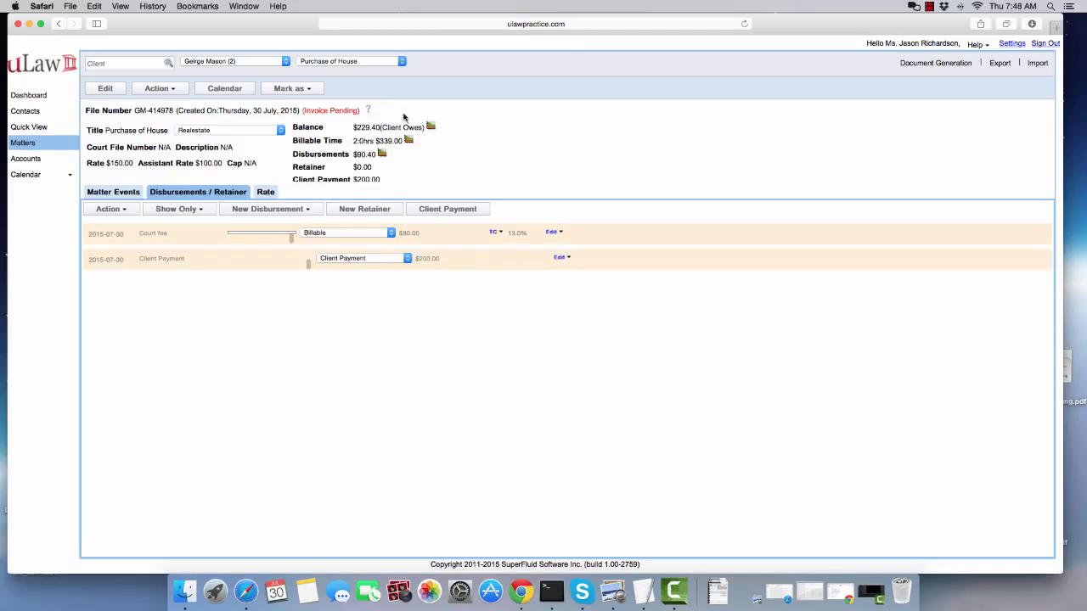
click(368, 112)
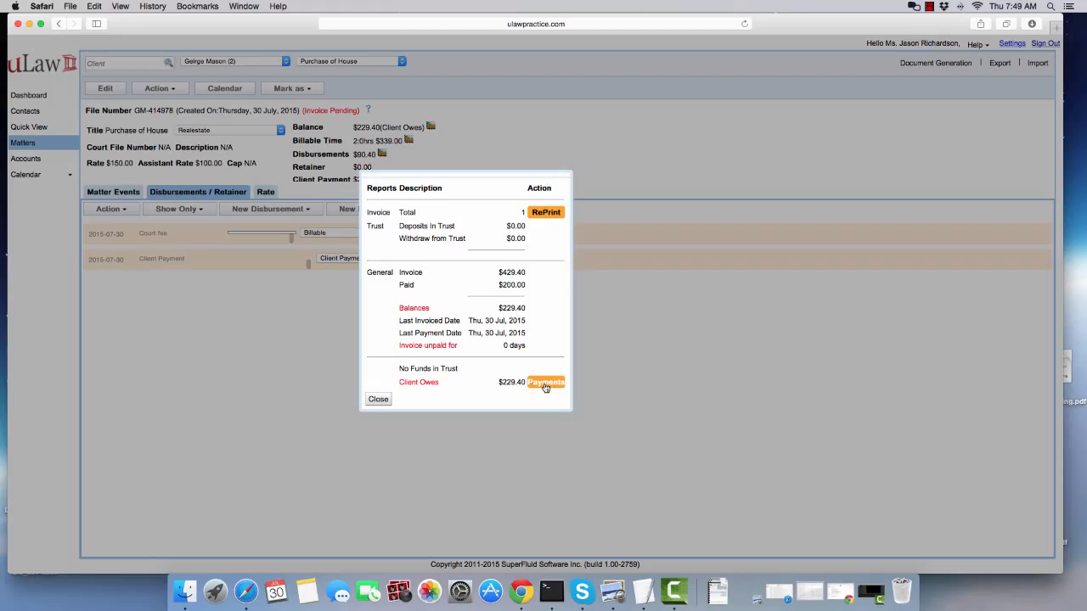
click(374, 402)
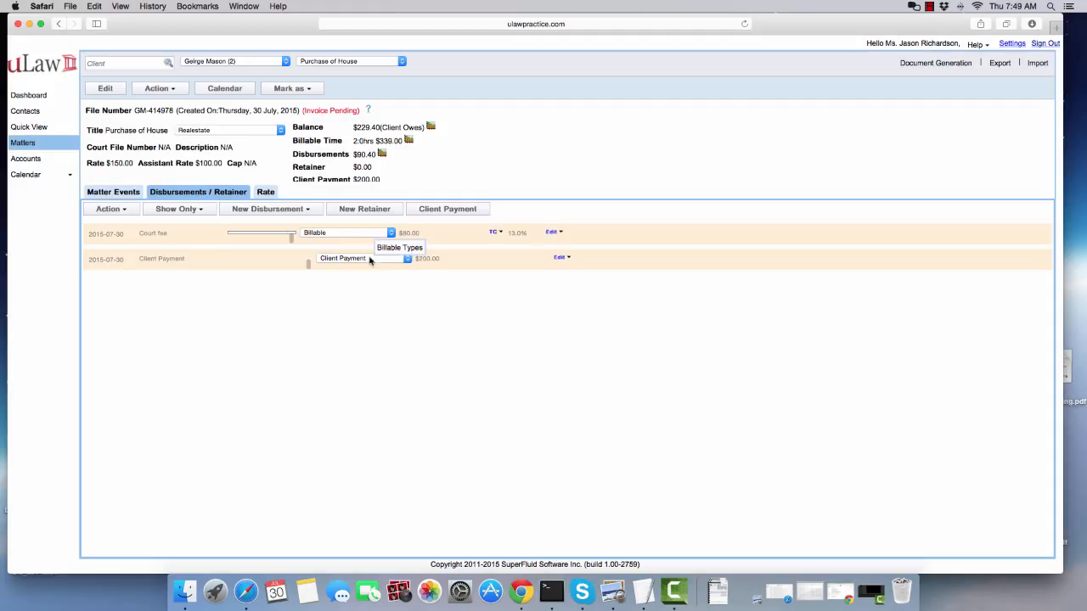
Start a new $300 retainer and allocate the full amount to Purchase of House, clearing the speeding matter's share
click(371, 211)
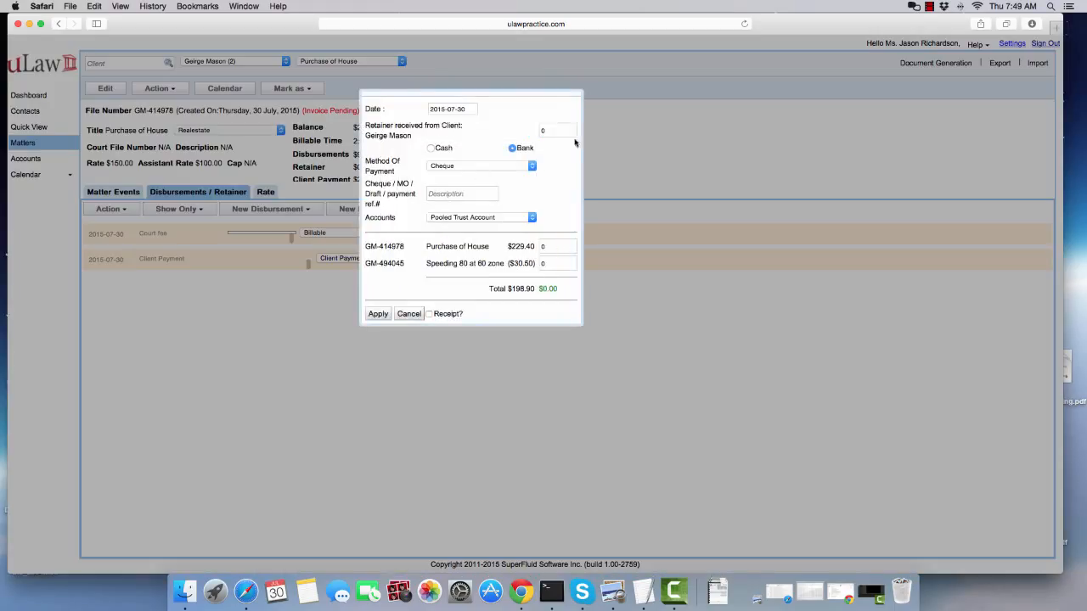
text(300)
key(Tab)
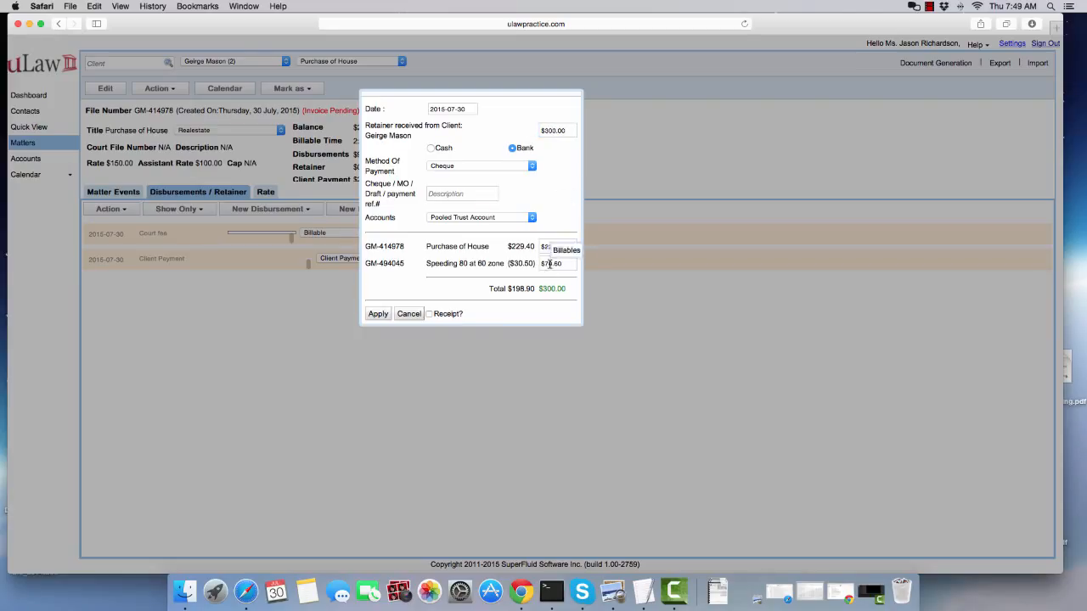
double_click(552, 264)
key(BackSpace)
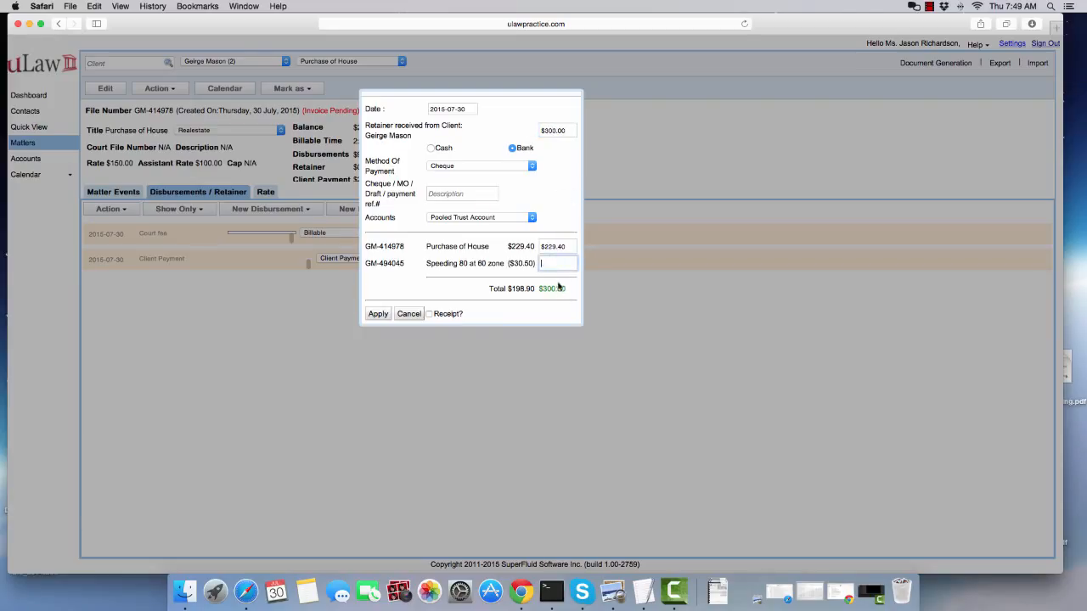
double_click(553, 245)
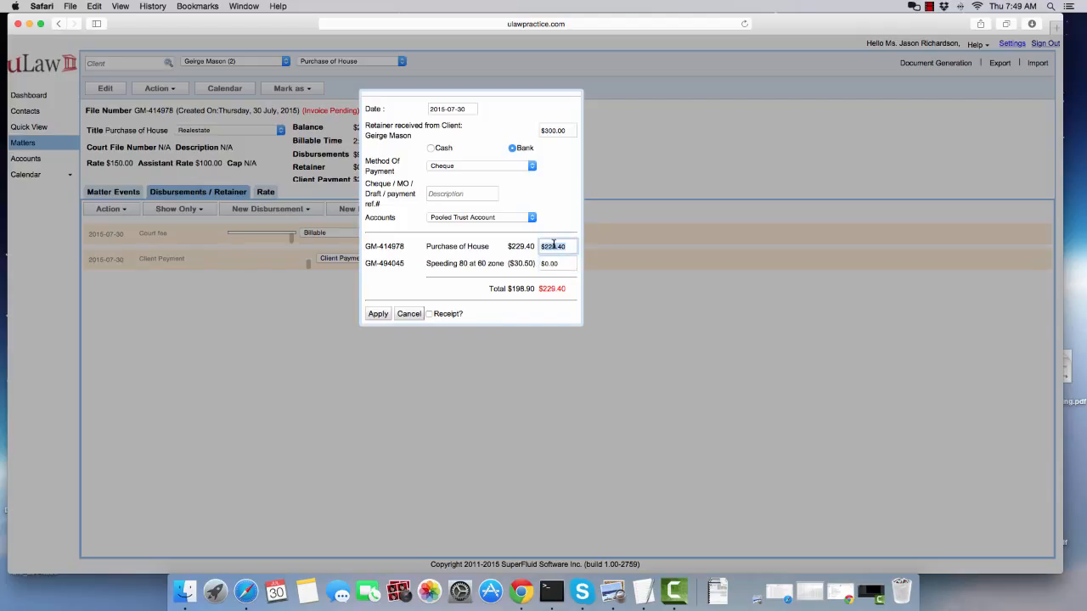
text(300)
click(563, 216)
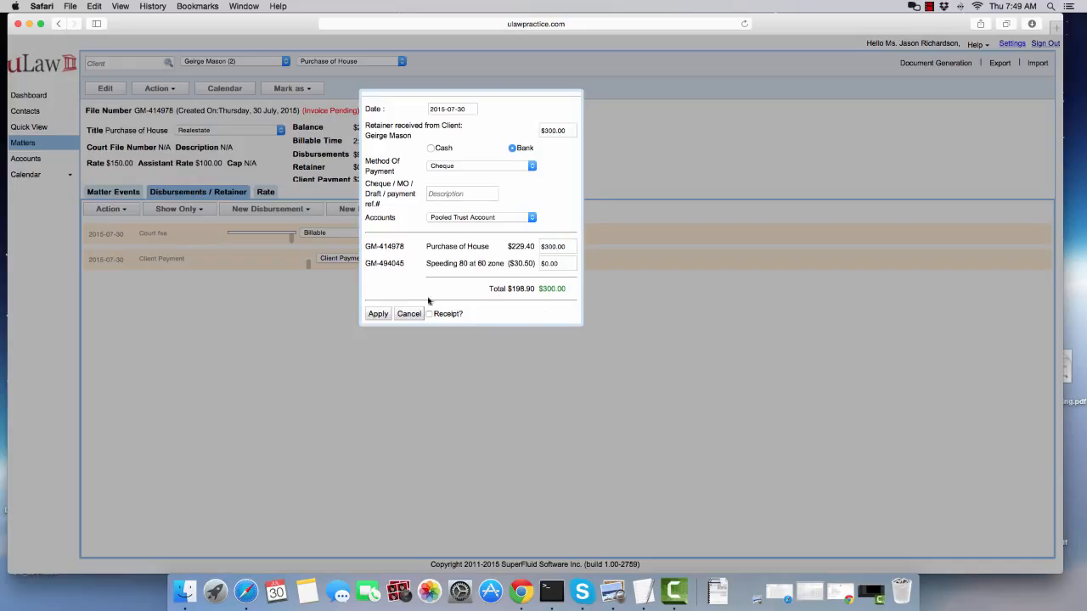
Enter cheque reference 78 for the $300 retainer and record it in the Pooled Trust Account
click(377, 314)
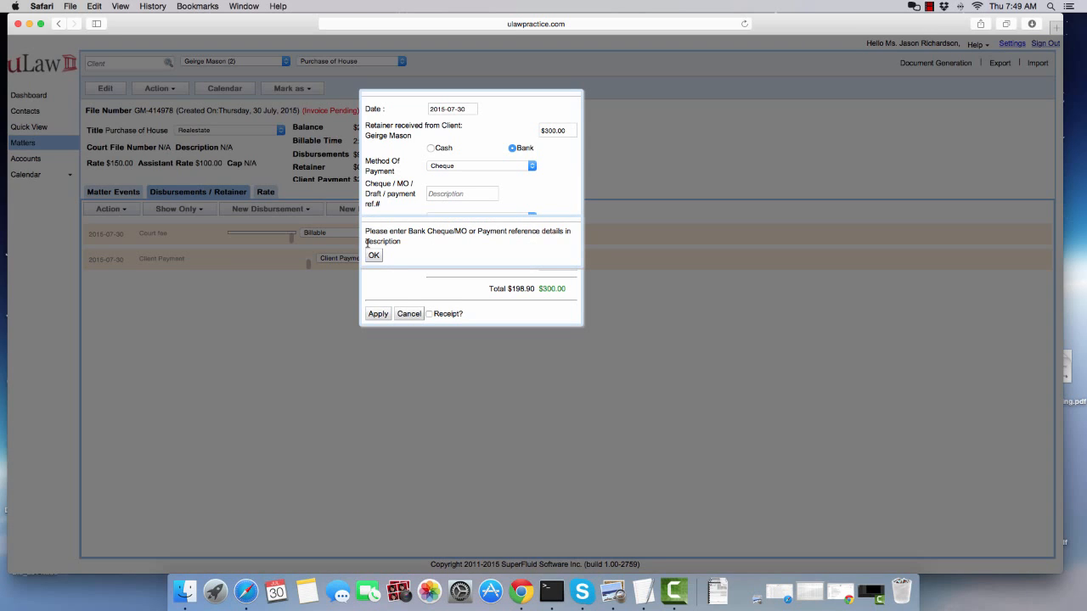
click(375, 253)
click(433, 194)
text(78)
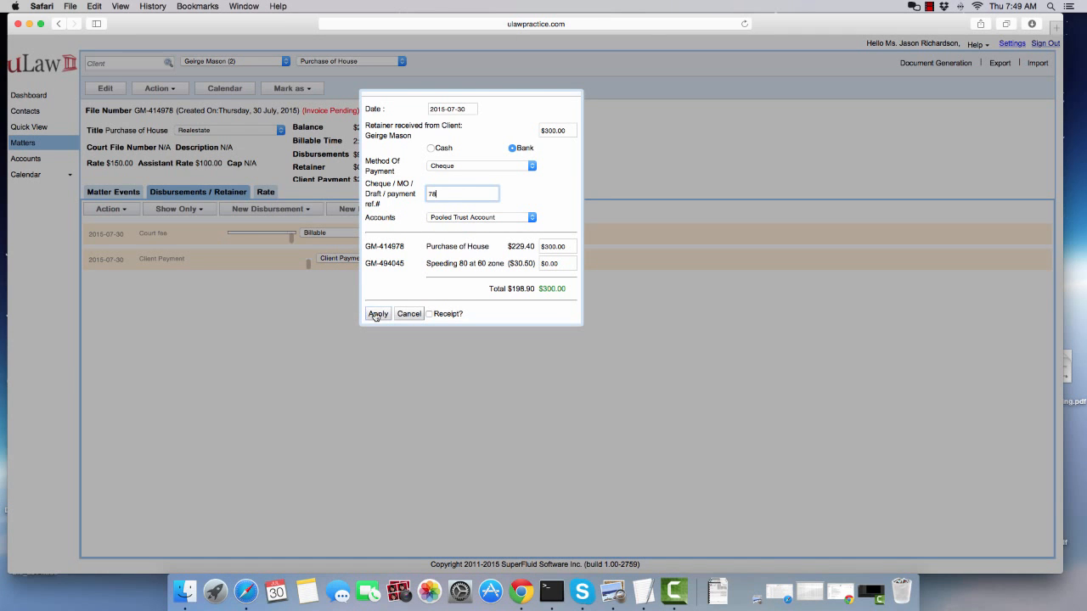
click(376, 313)
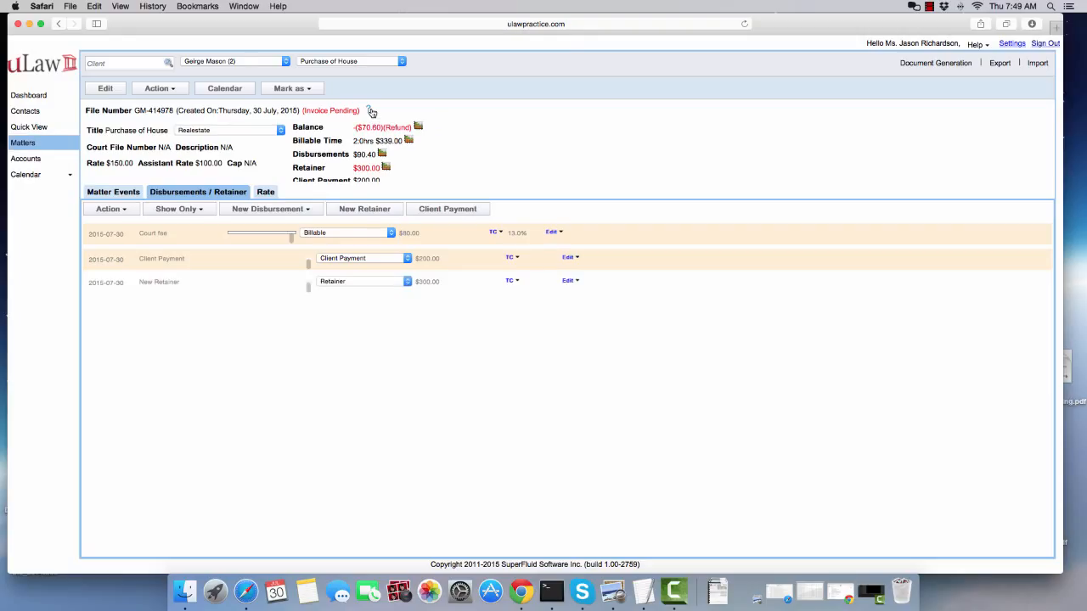
Start the pending trust transfer from the Purchase of House analytics report, selecting both the court fee disbursement and the legal fee invoice
click(370, 111)
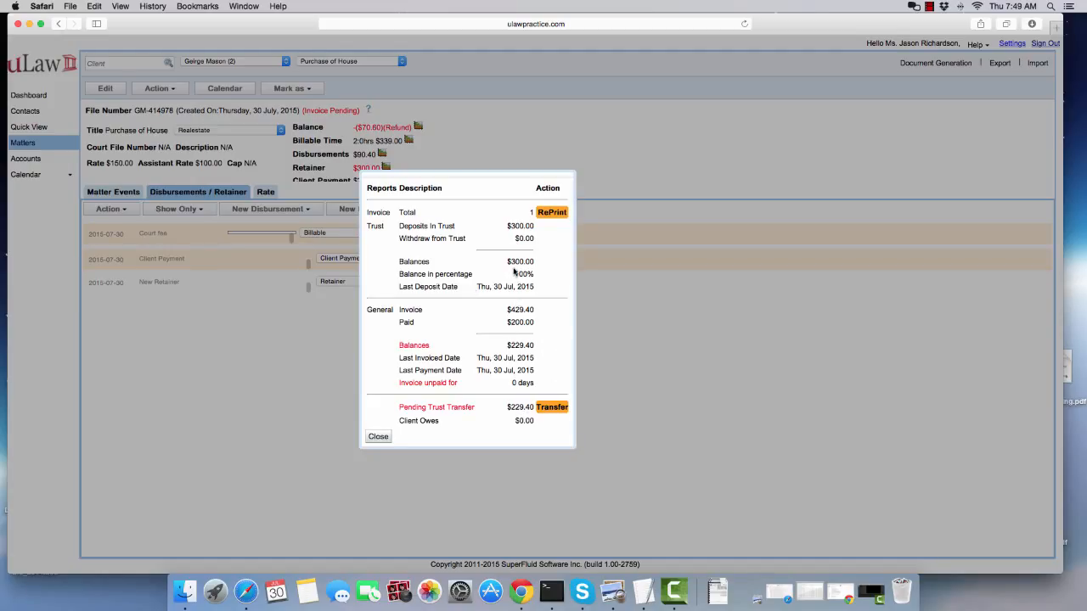
click(551, 409)
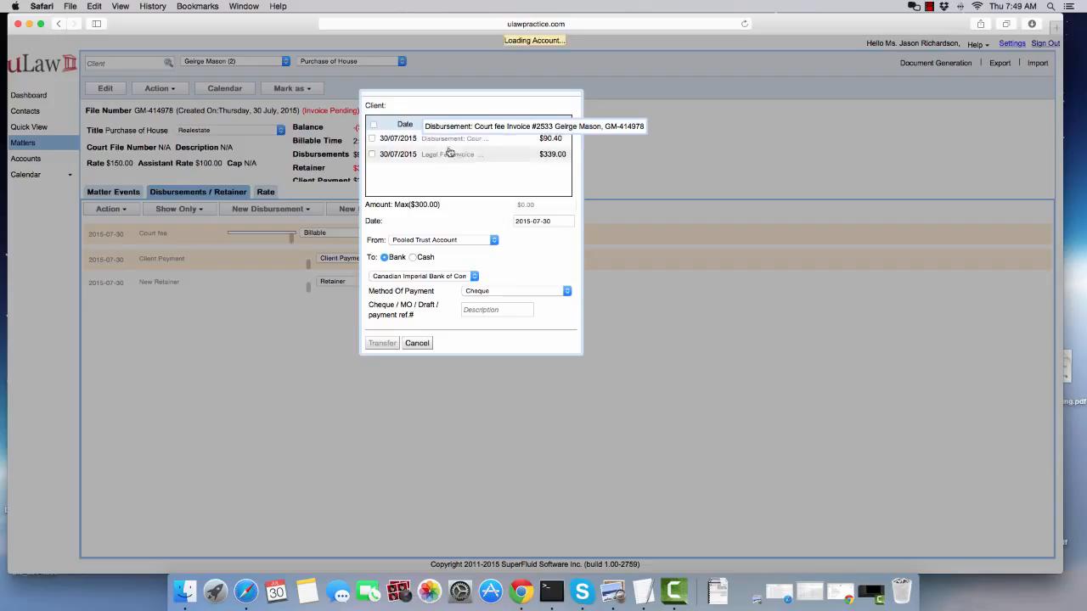
click(371, 139)
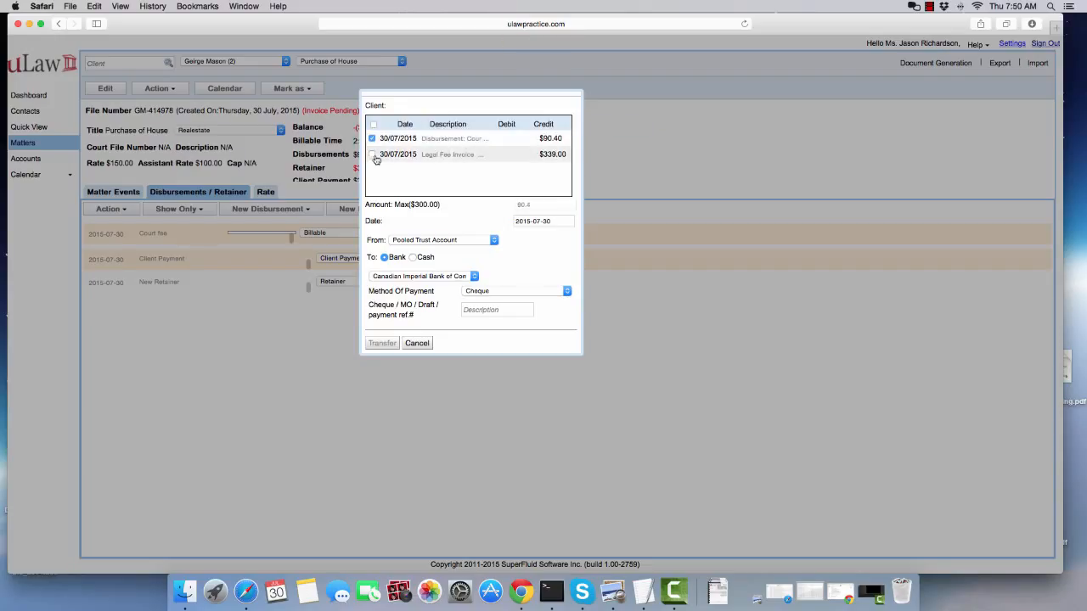
click(371, 155)
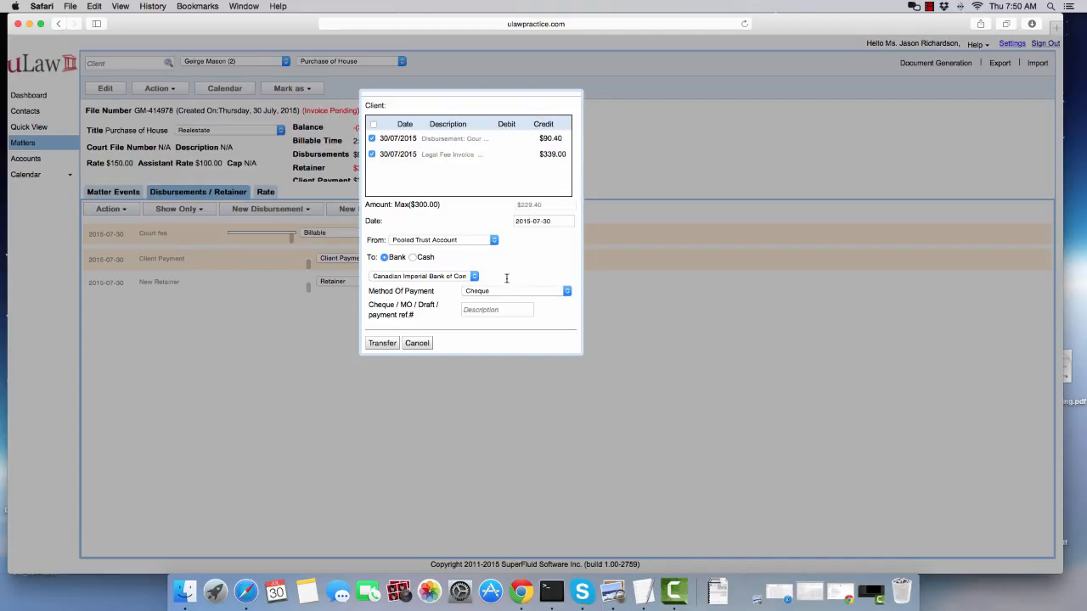
Transfer the selected invoice amounts from trust by Electronic Fund Transfer with reference E4323432, and close the transfer form
click(488, 311)
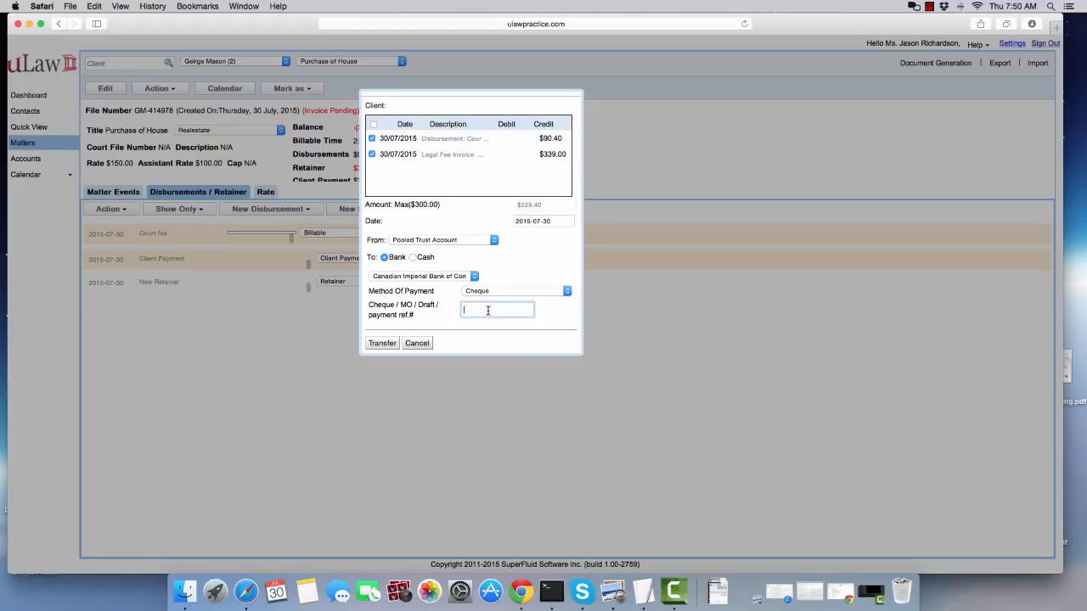
click(481, 290)
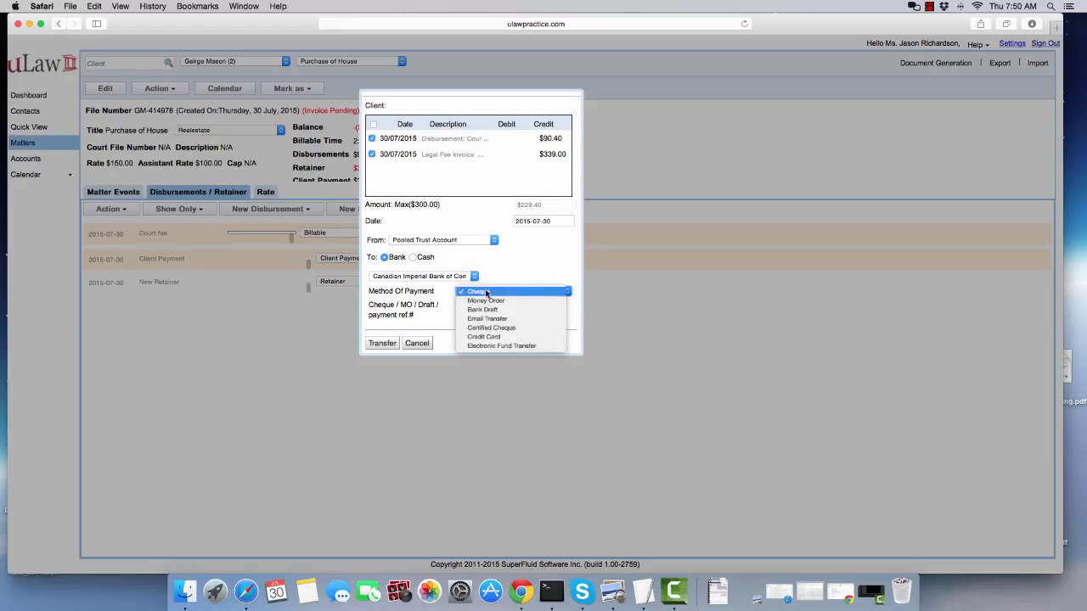
click(487, 346)
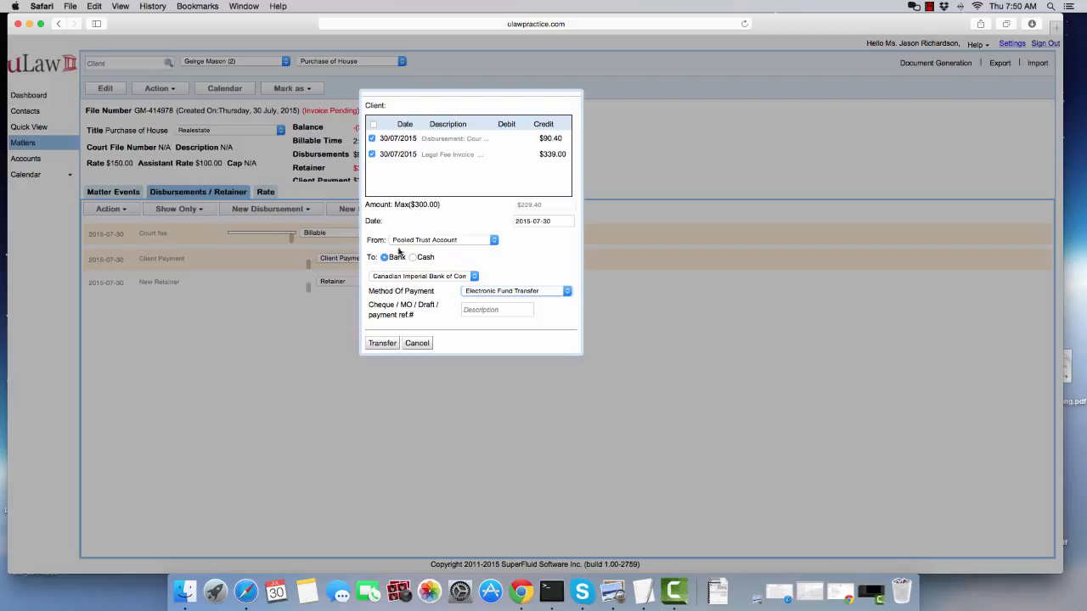
click(468, 310)
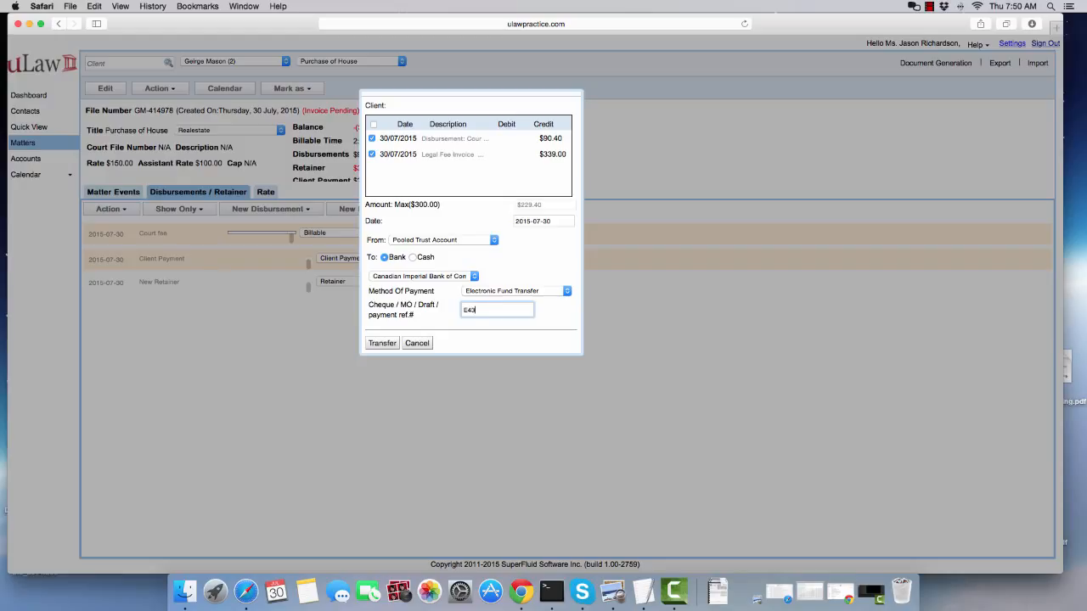
text(E4323432)
click(381, 343)
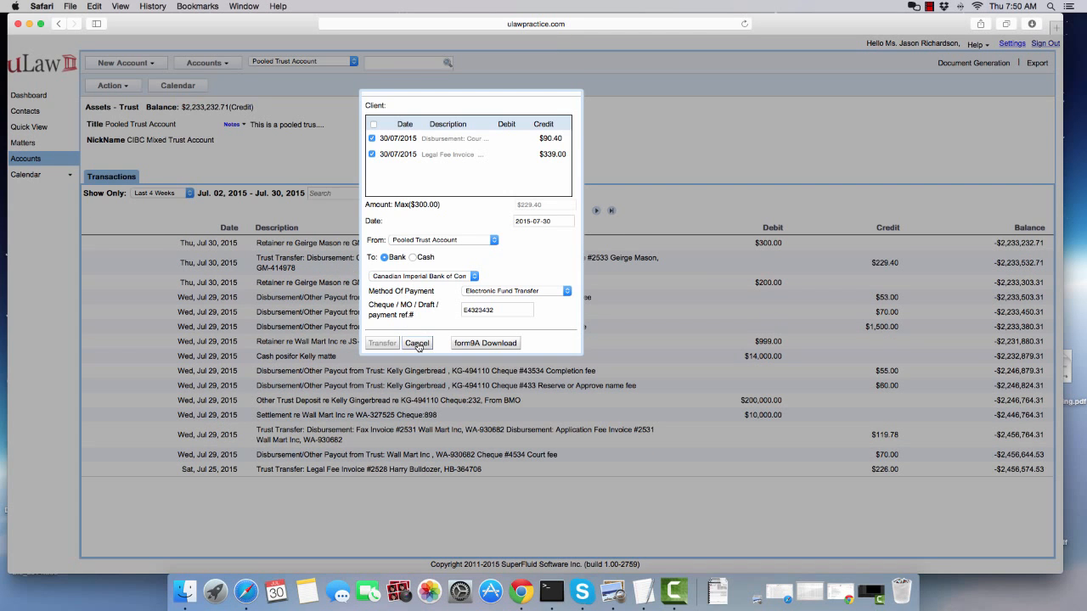
click(417, 343)
Return to the Purchase of House matter and review its trust and invoice balances in the analytics report
click(25, 142)
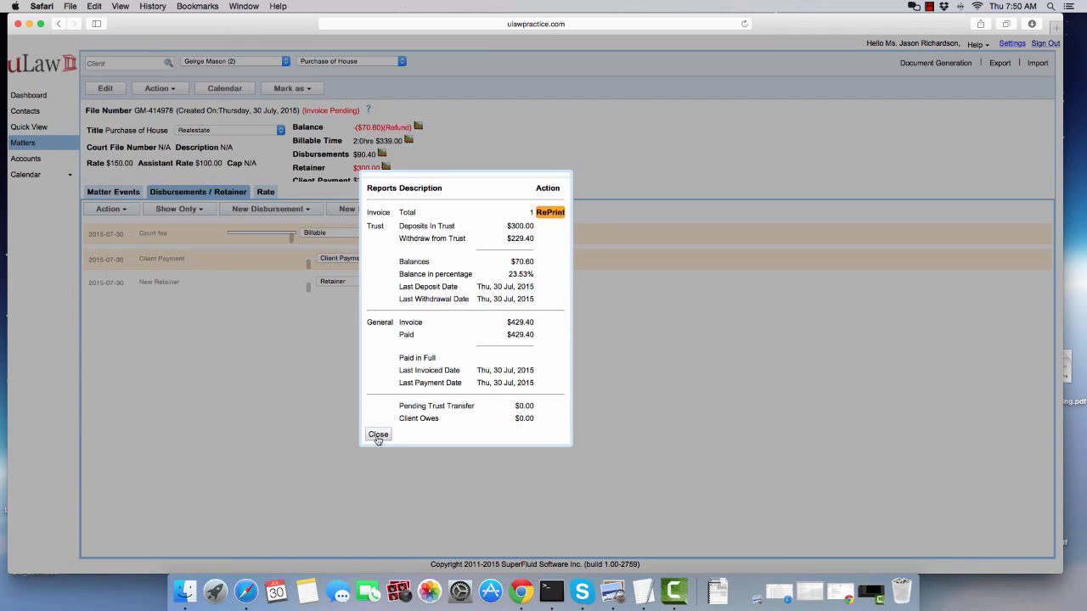
click(378, 435)
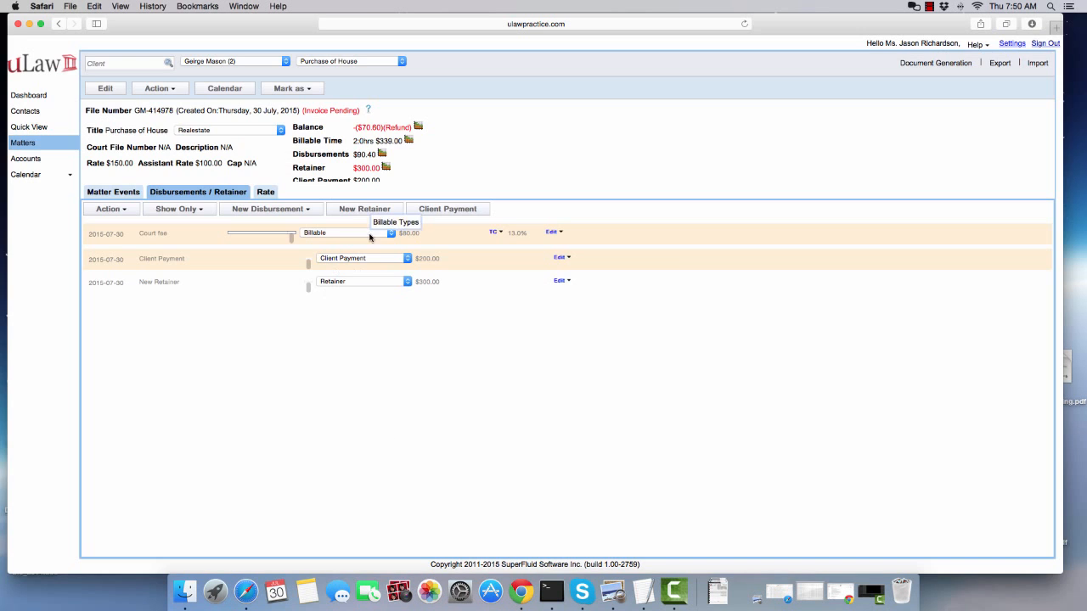